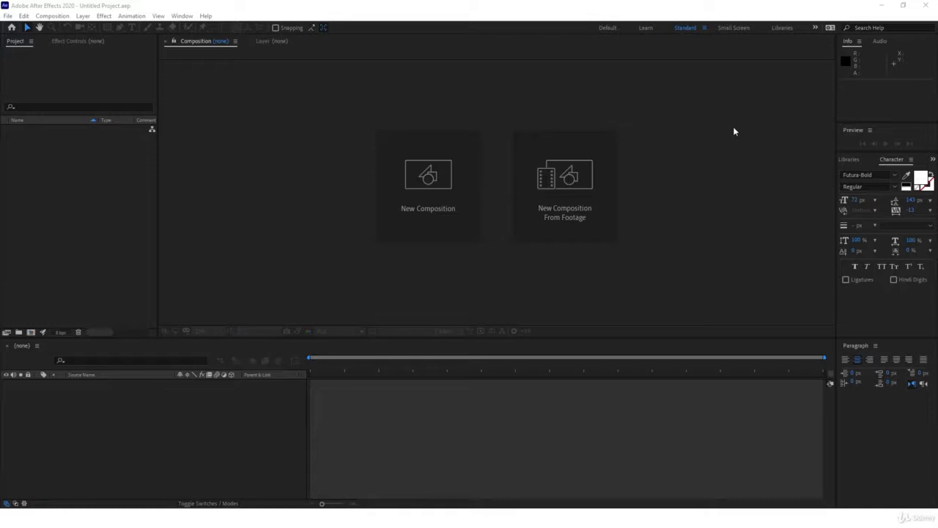
- Start a new composition and name it "my first project"
click(380, 11)
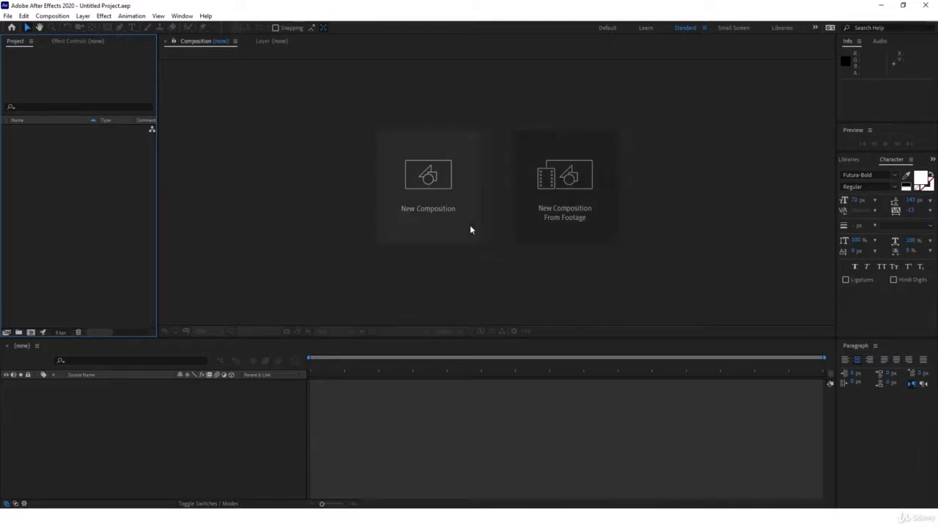
click(431, 176)
drag(457, 139, 514, 108)
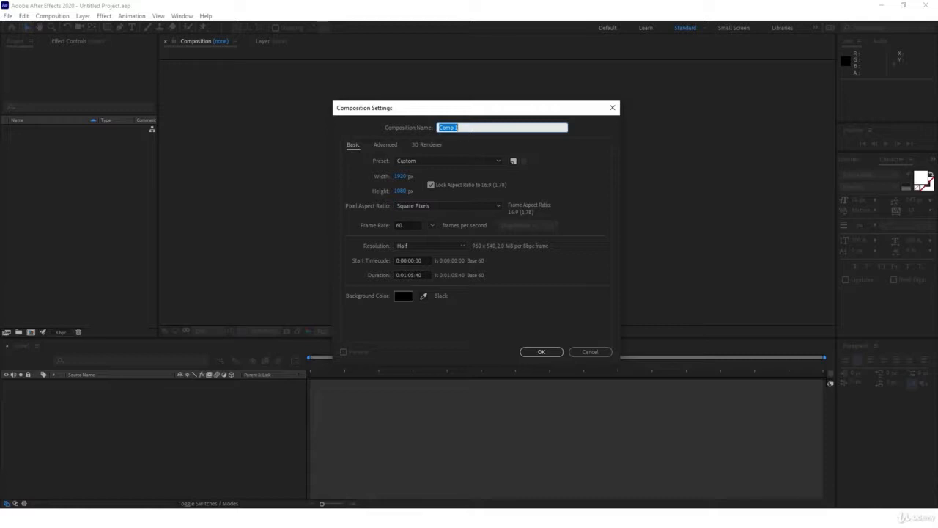
text(my first pro)
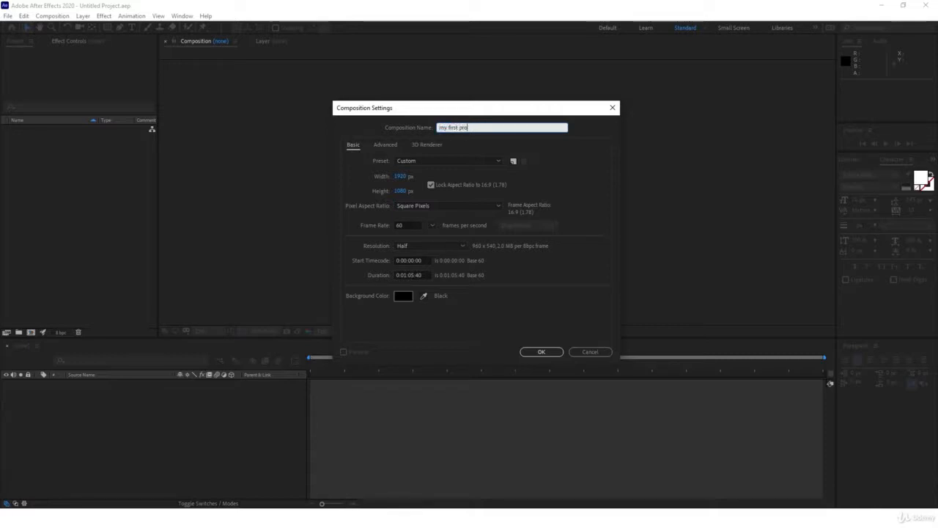
text(ject)
- Apply the HDTV 1080 29.97 preset to the composition and set its frame rate to 60 fps
click(414, 161)
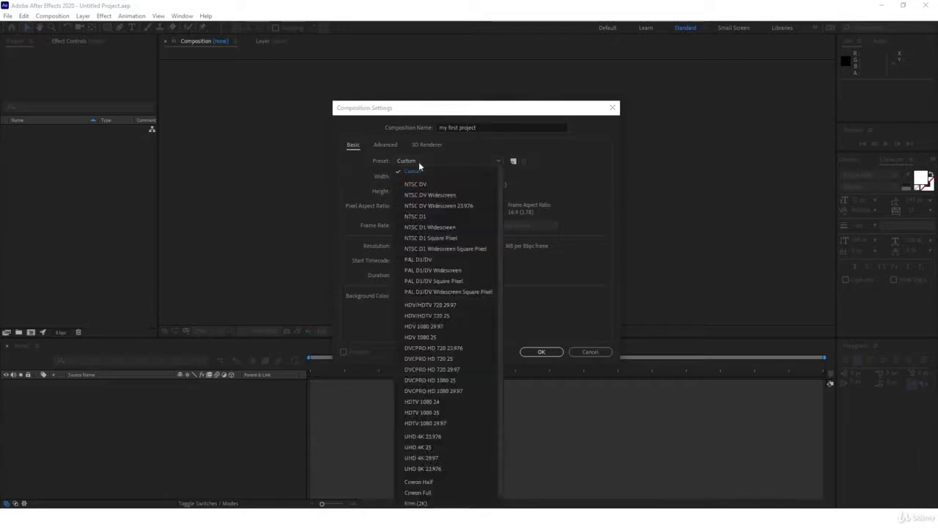
click(419, 165)
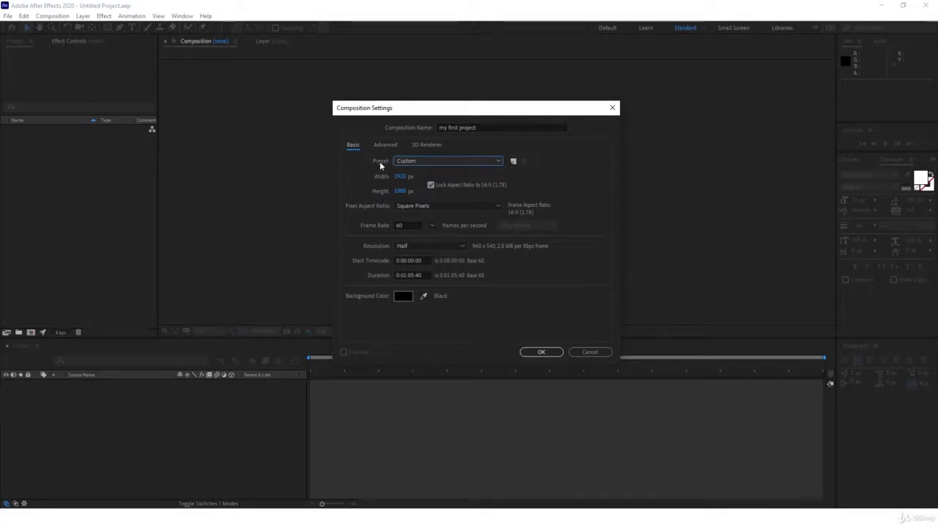
click(465, 161)
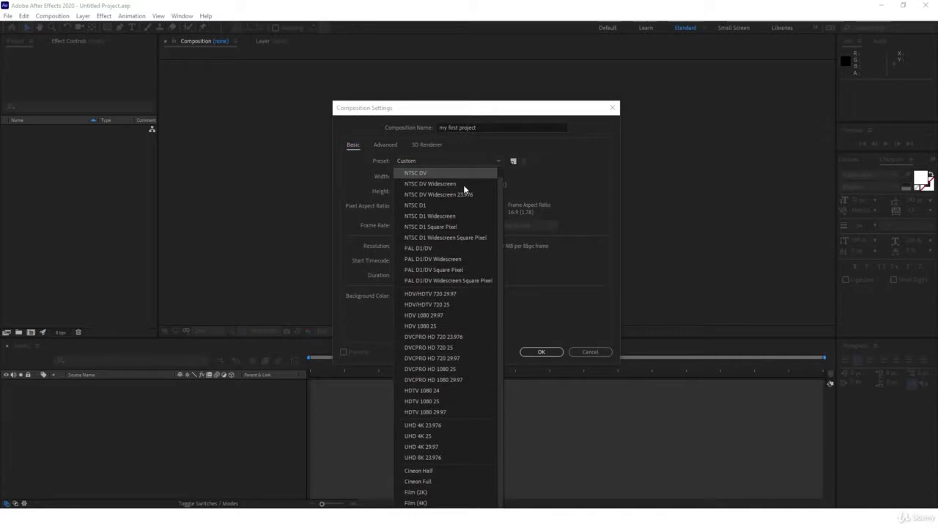
click(438, 412)
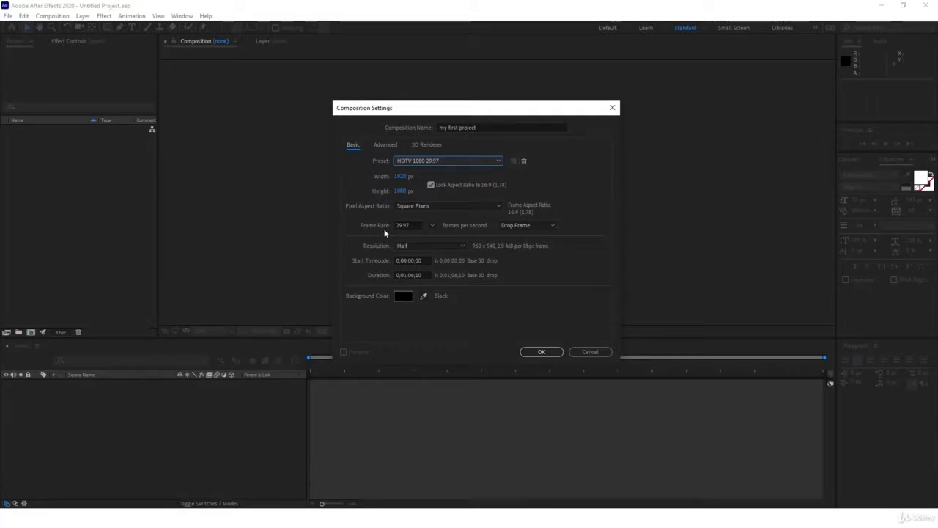
click(431, 224)
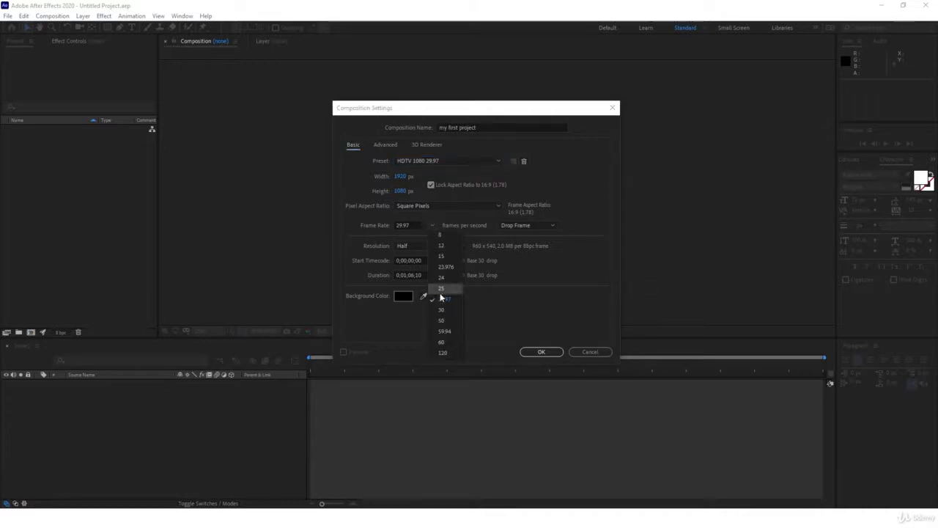
click(441, 341)
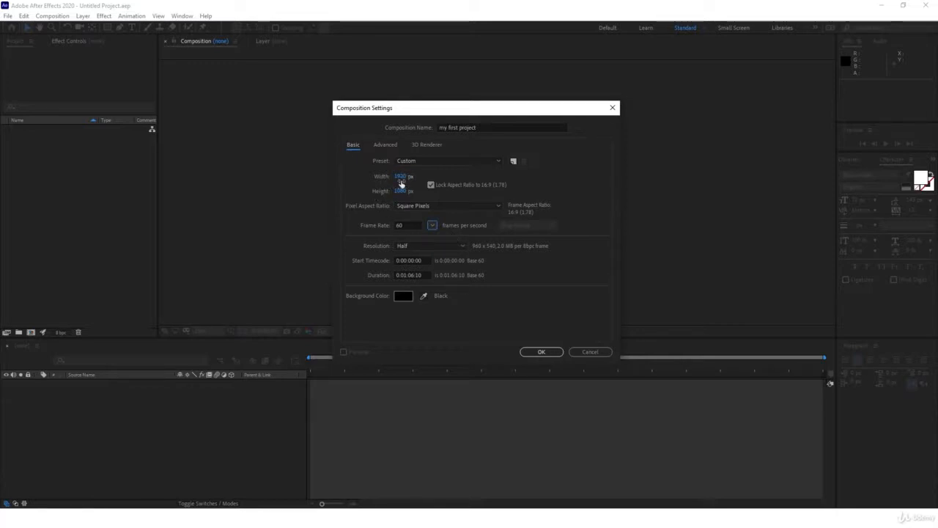
- Set the composition's duration to 0:00:06:10
click(406, 277)
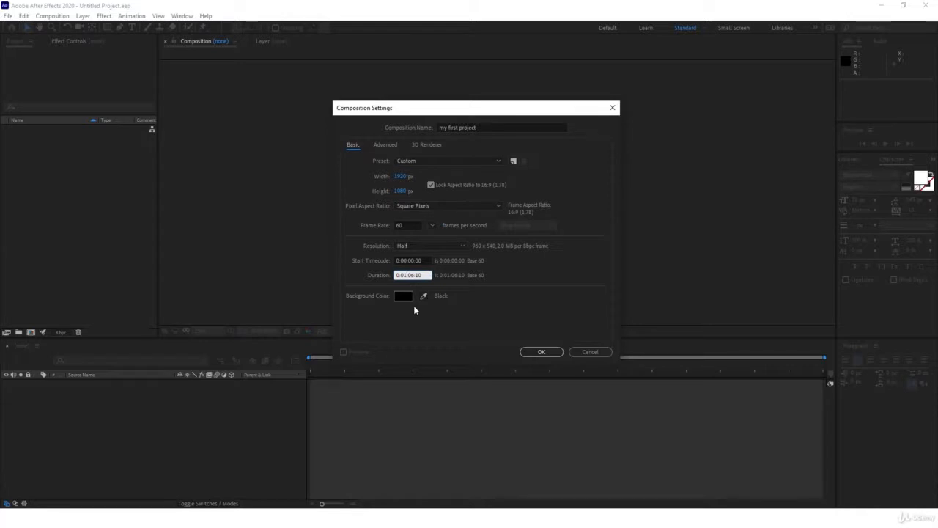
key(BackSpace)
text(0)
click(501, 277)
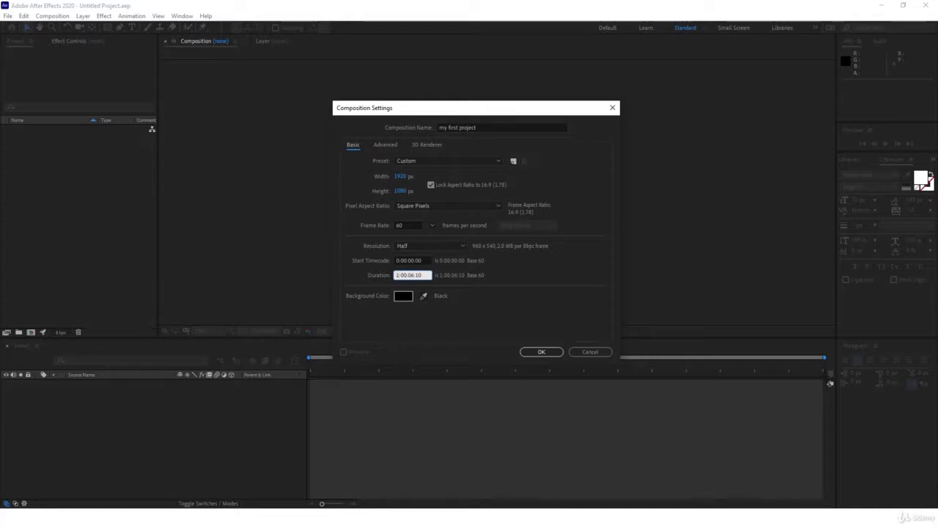
key(BackSpace)
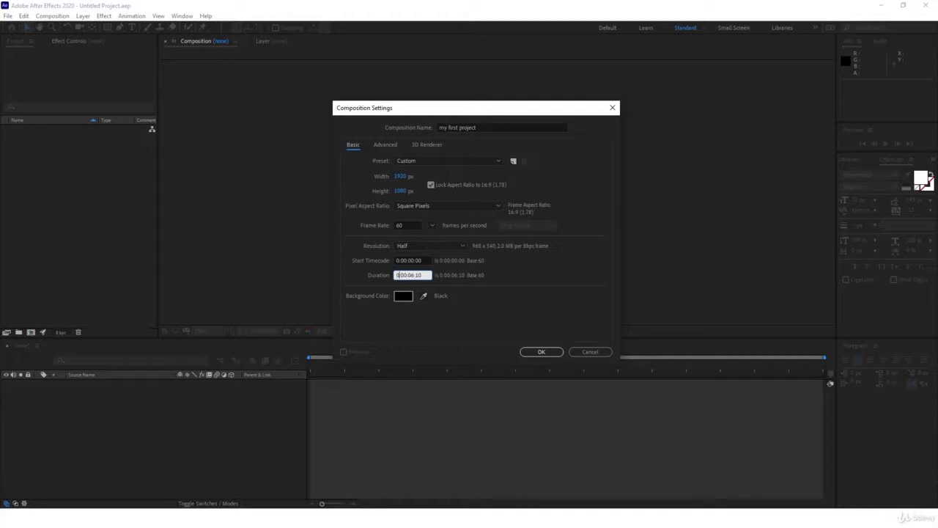
click(416, 305)
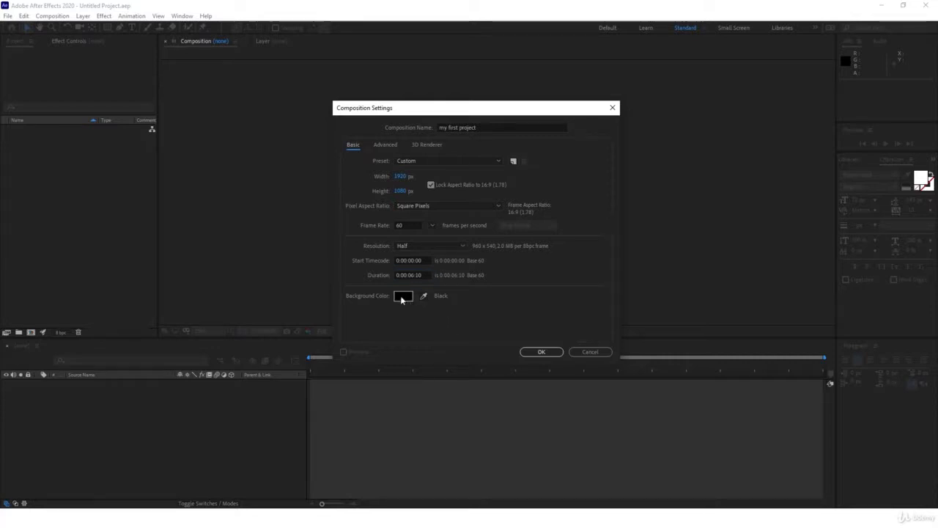
- Keep black (000000) as the background color and create the composition
click(400, 296)
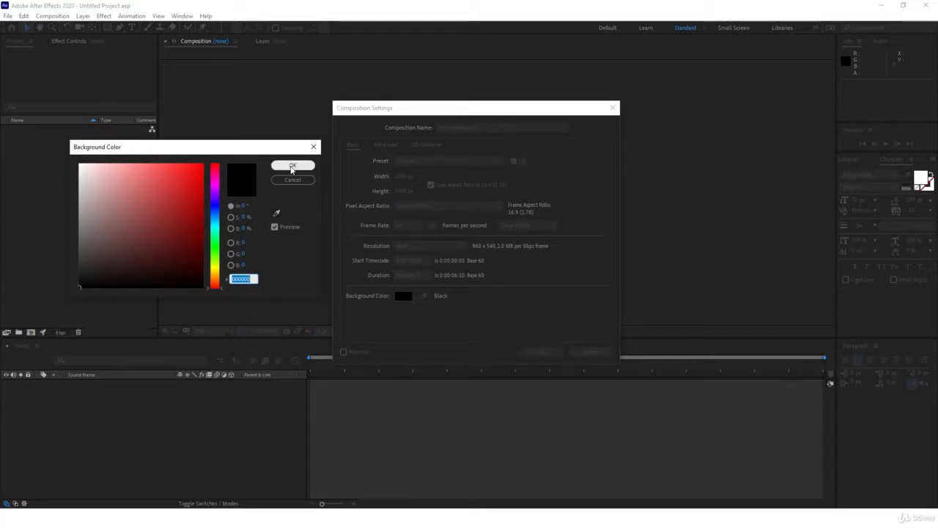
click(292, 166)
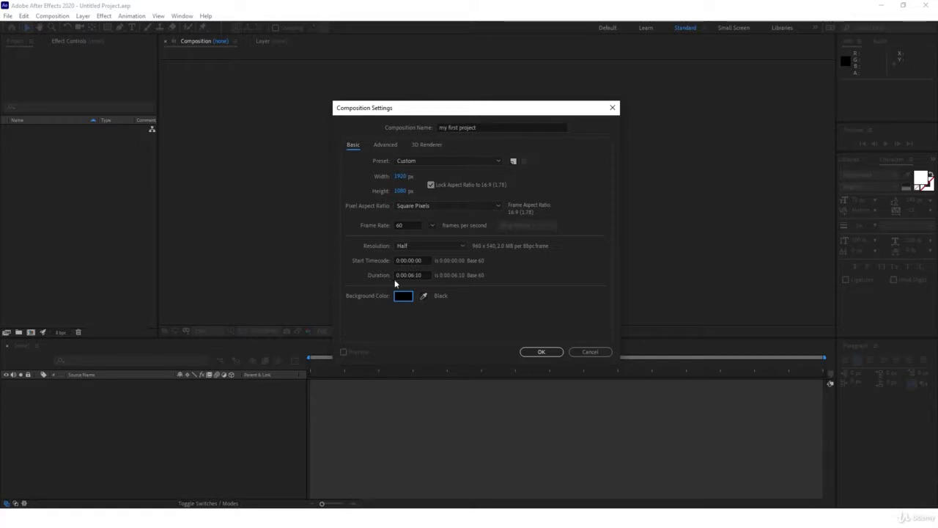
click(540, 352)
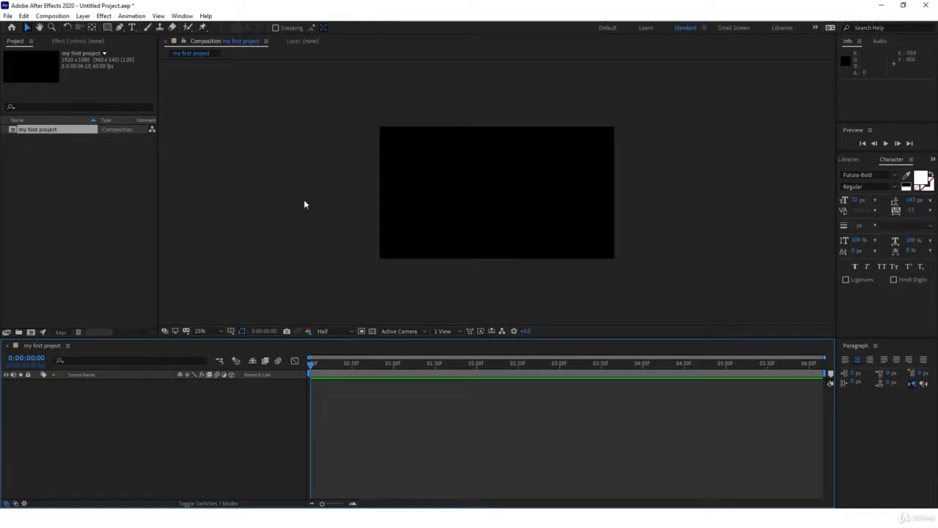
click(313, 136)
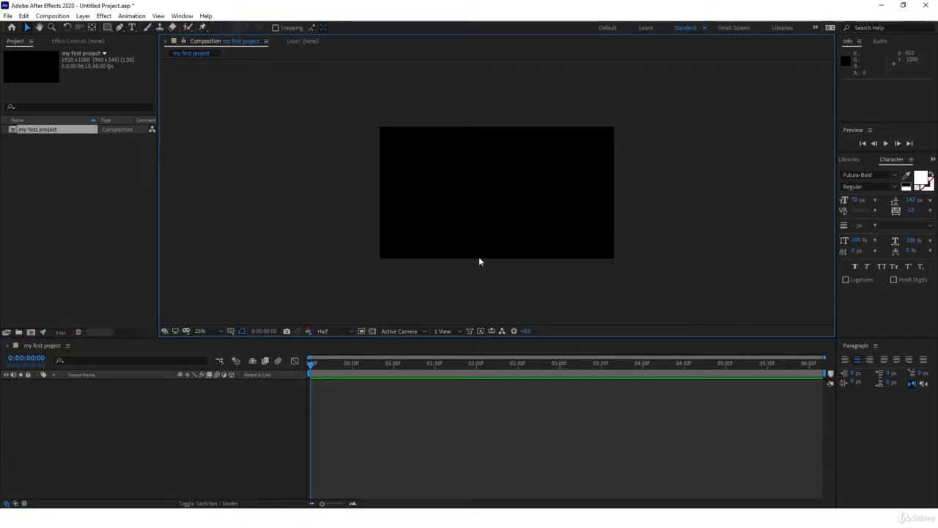
click(60, 196)
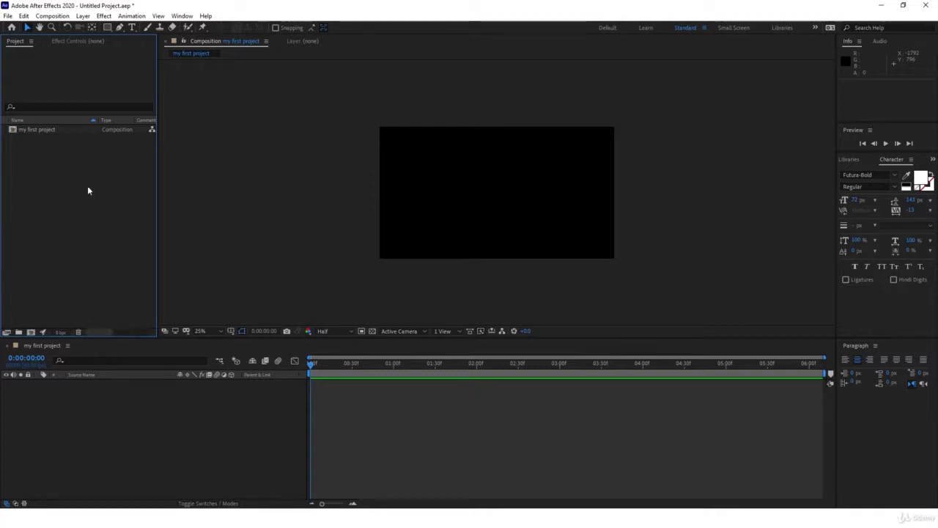
double_click(45, 180)
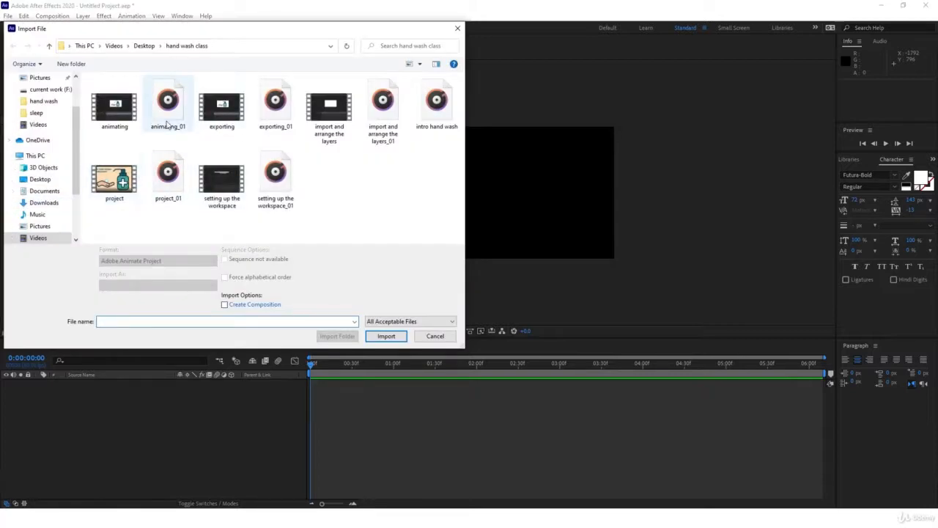
click(457, 28)
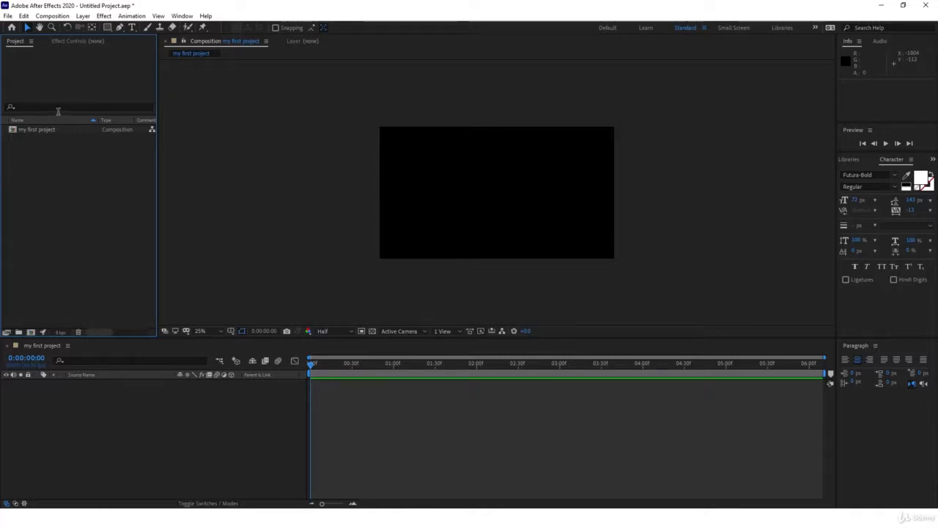
click(162, 416)
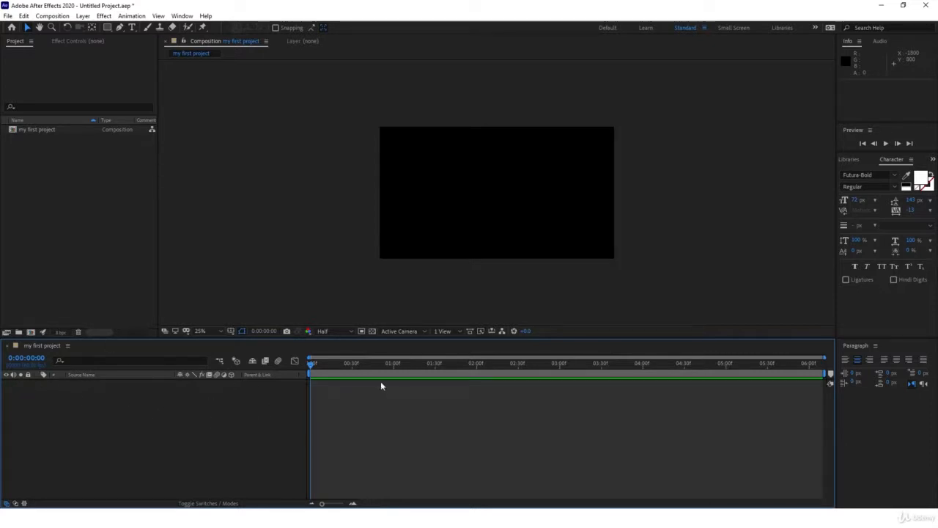
drag(345, 363, 307, 379)
- Draw a white rectangle about 2356 by 1360 px covering the whole frame, and collapse its shape layer in the timeline
click(106, 28)
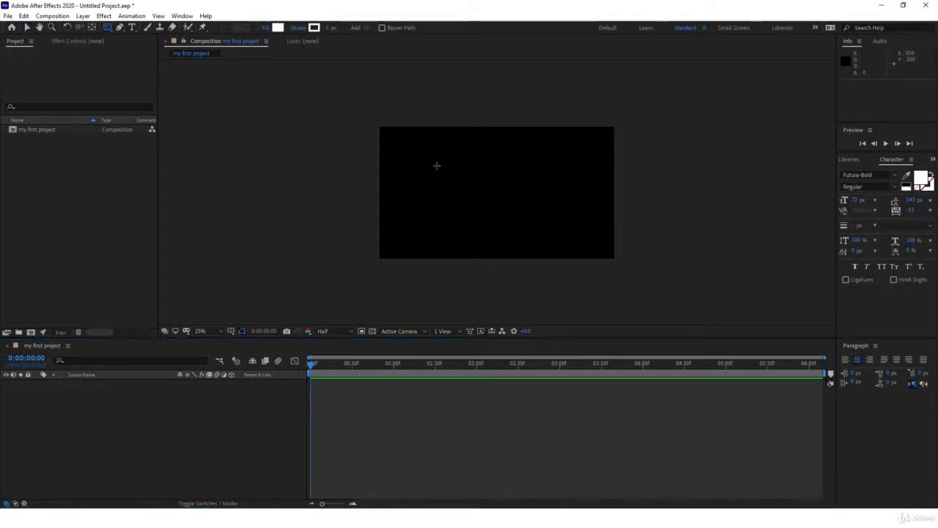
mouse_move(355, 110)
mouse_down()
mouse_move(418, 176)
mouse_move(645, 265)
mouse_move(644, 277)
mouse_up()
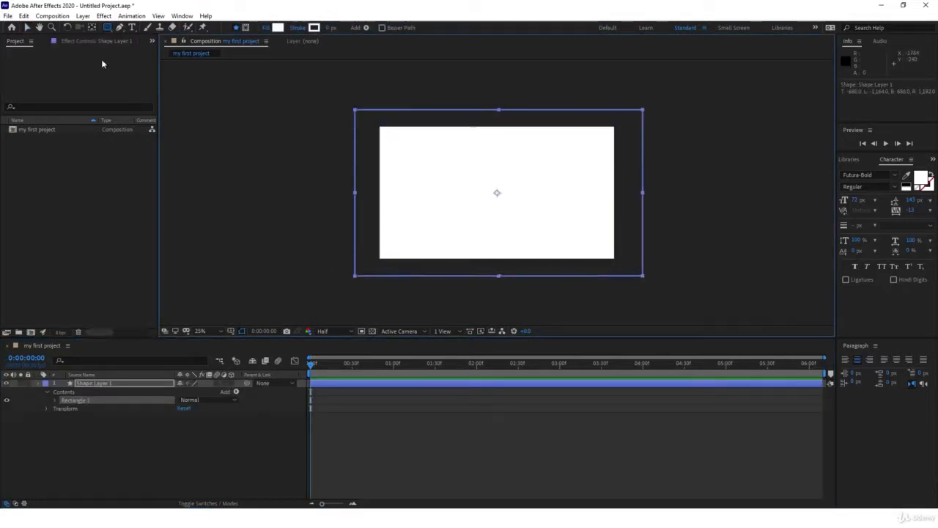
key(v)
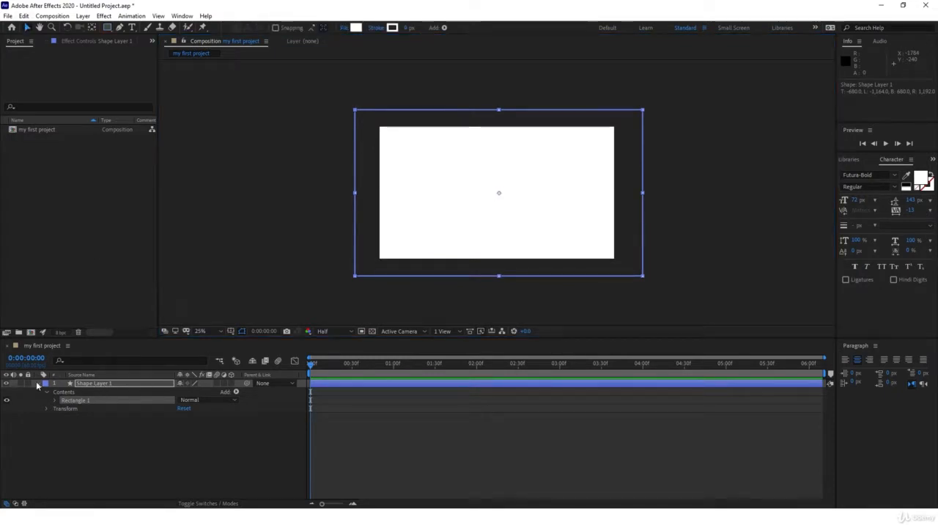
click(38, 383)
click(101, 384)
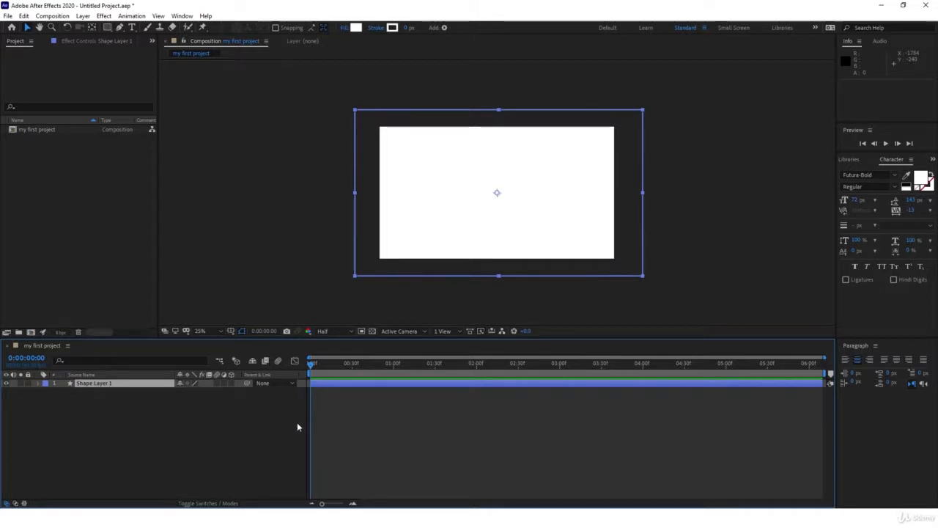
click(415, 193)
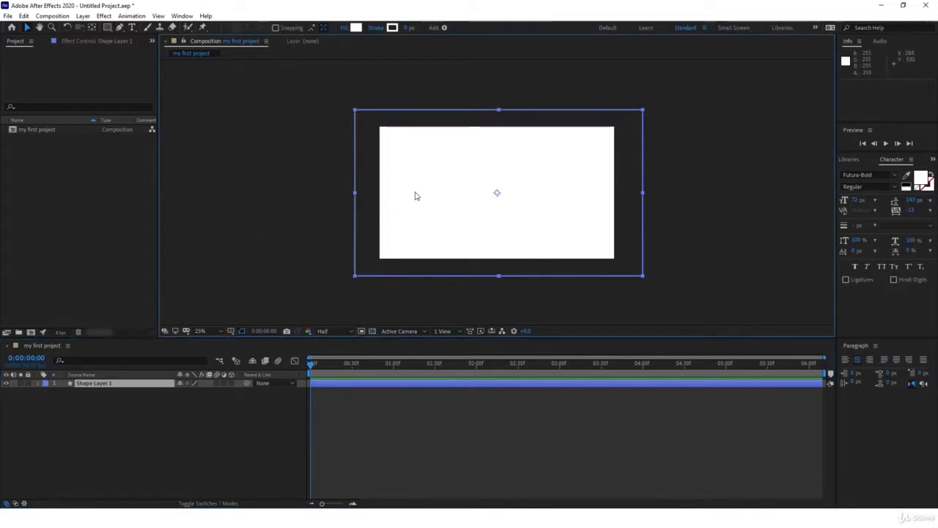
click(104, 414)
click(100, 382)
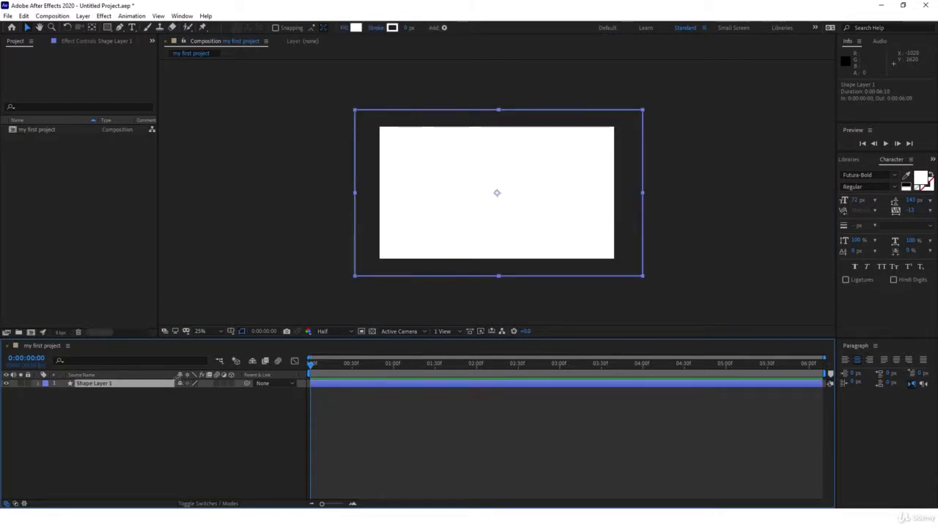
- Look through the Libraries and the Effects & Presets categories, and return to the Character settings
click(850, 160)
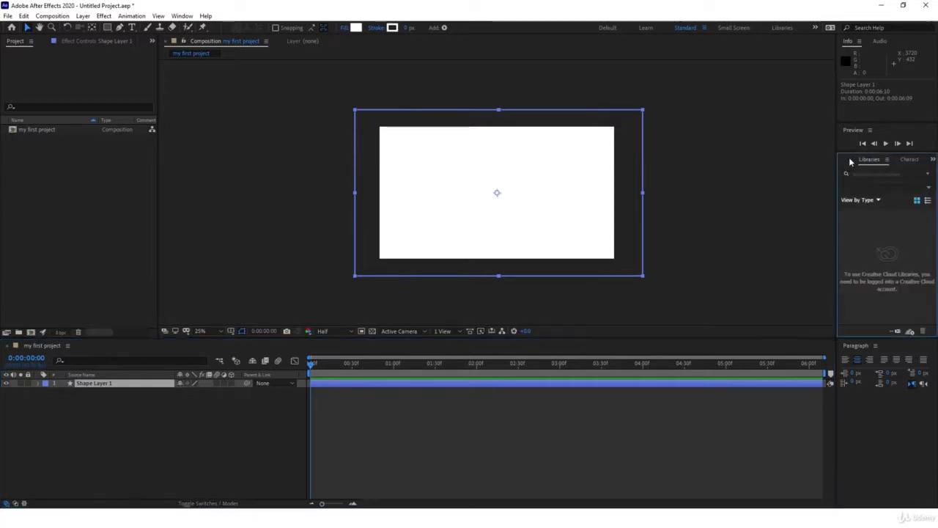
click(932, 160)
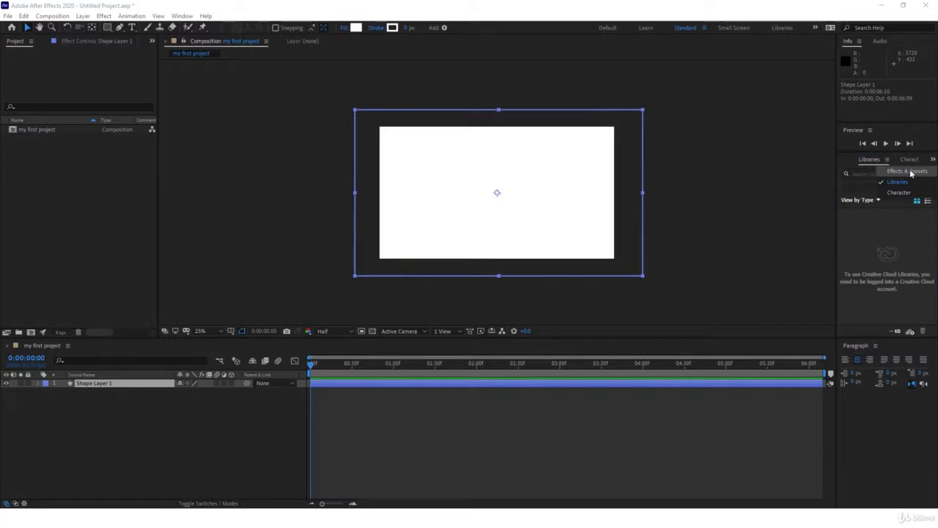
click(911, 171)
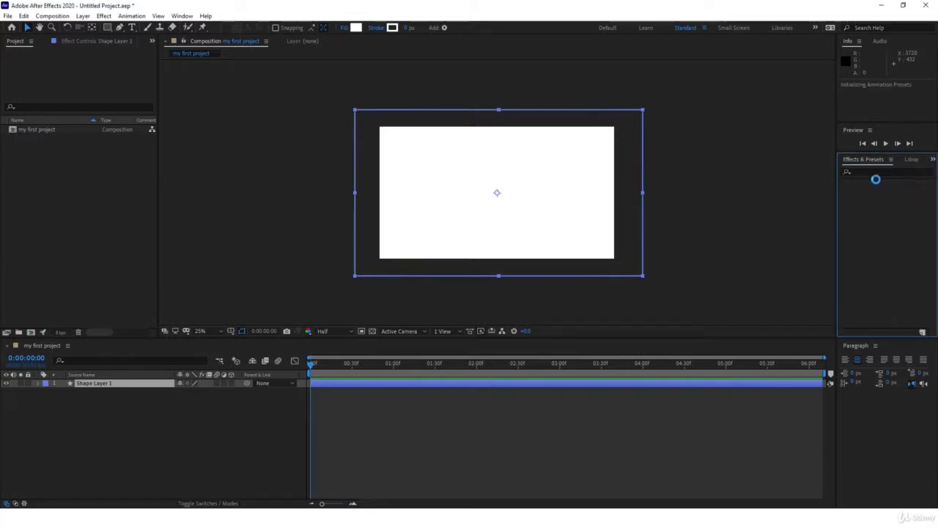
click(933, 160)
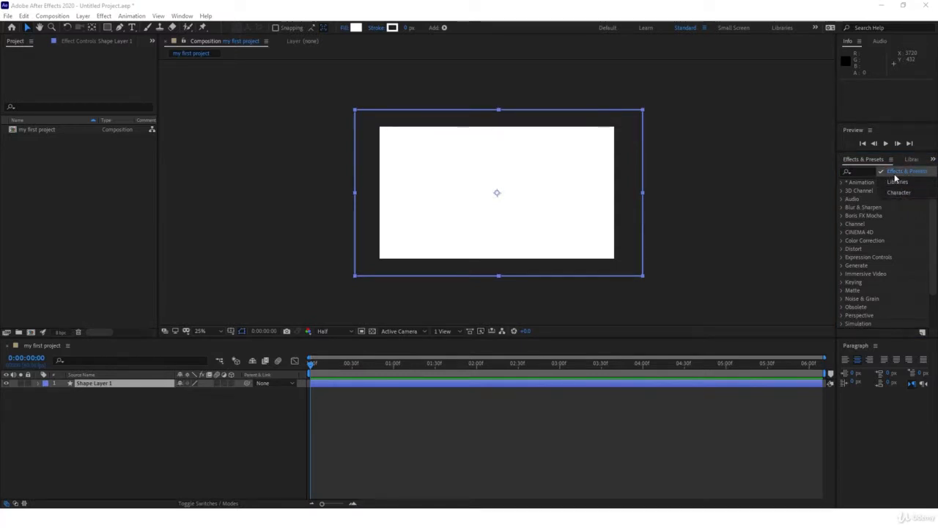
click(901, 172)
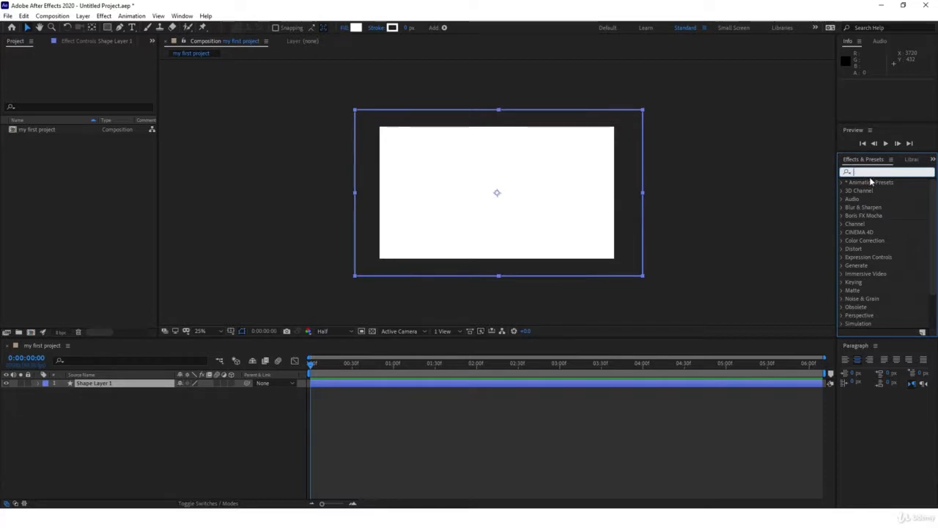
click(932, 159)
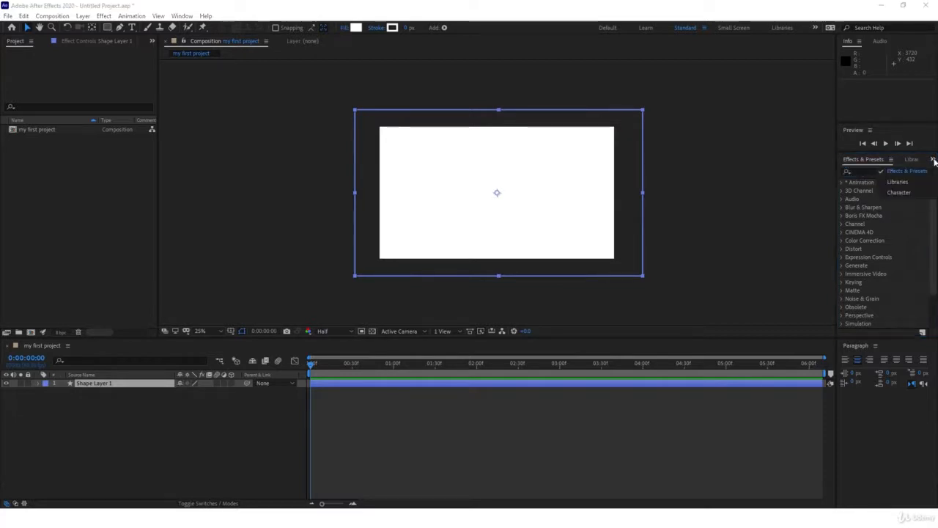
click(905, 192)
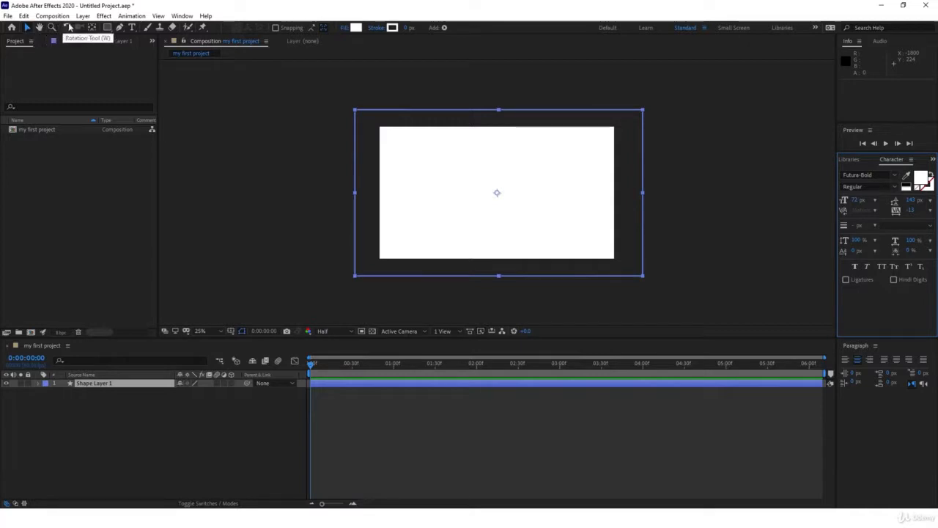
- Look through the available shape tools, and return to the Selection tool
click(112, 34)
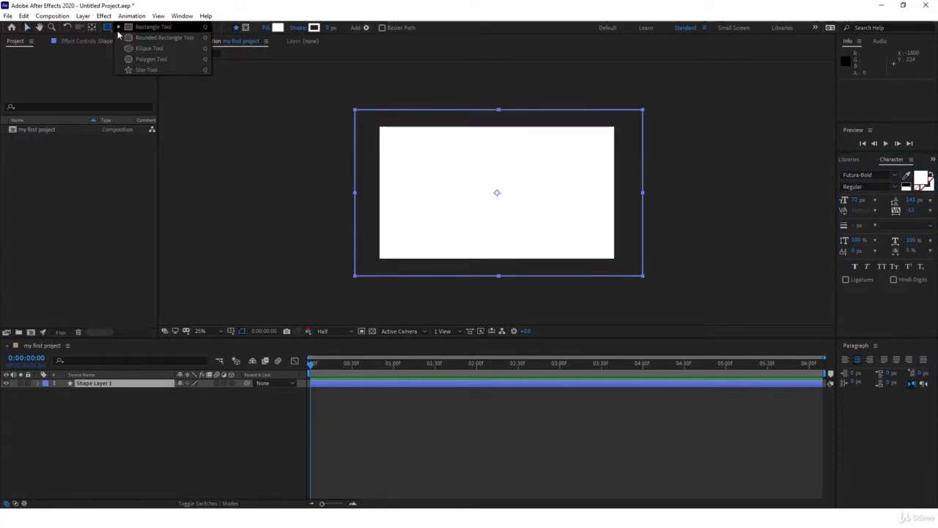
click(249, 87)
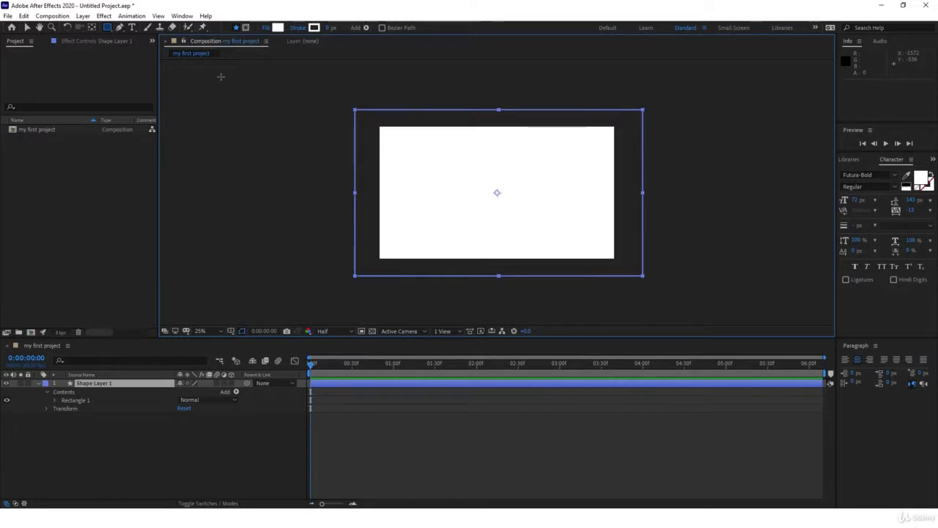
click(27, 29)
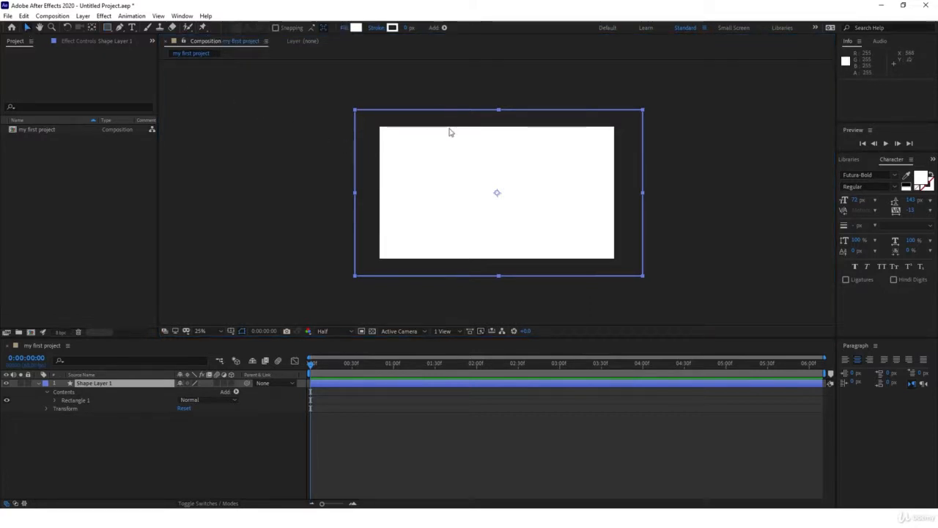
- Change the background rectangle's fill color to red (C82D2D)
click(332, 208)
click(442, 201)
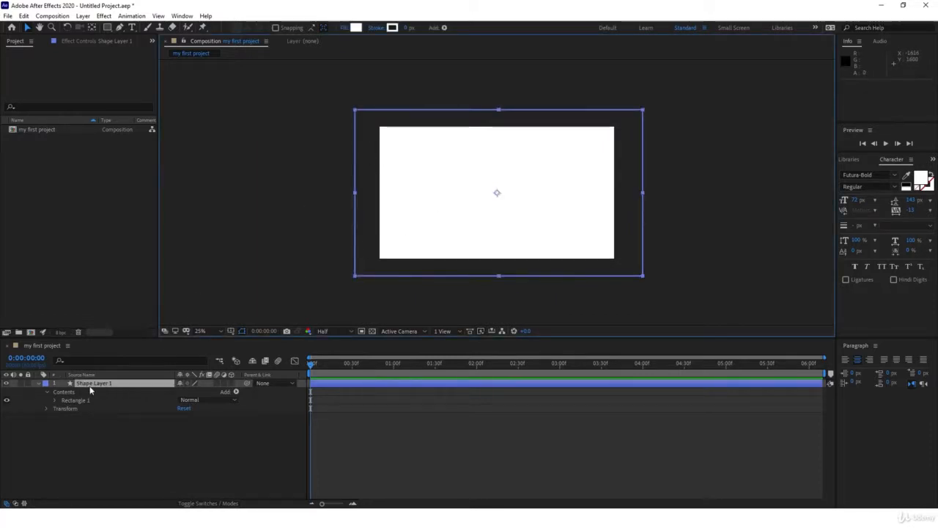
click(356, 28)
click(174, 190)
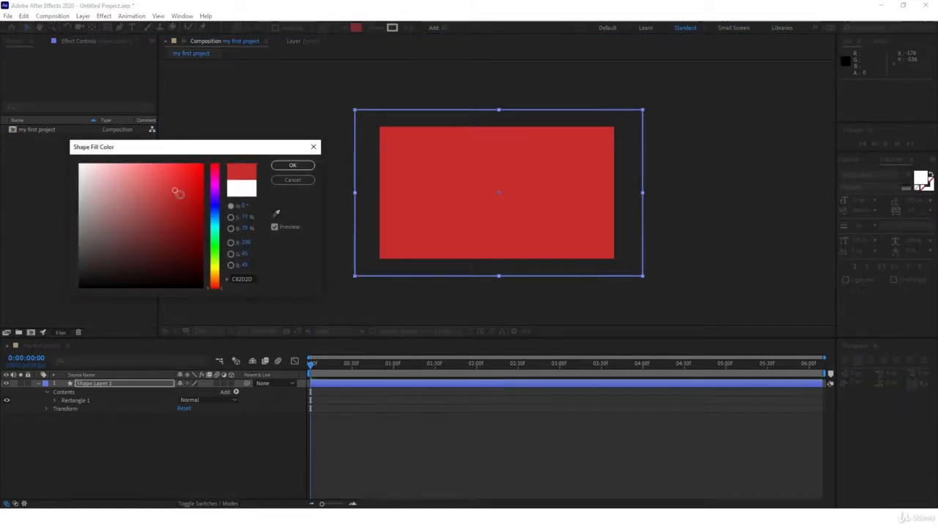
click(293, 165)
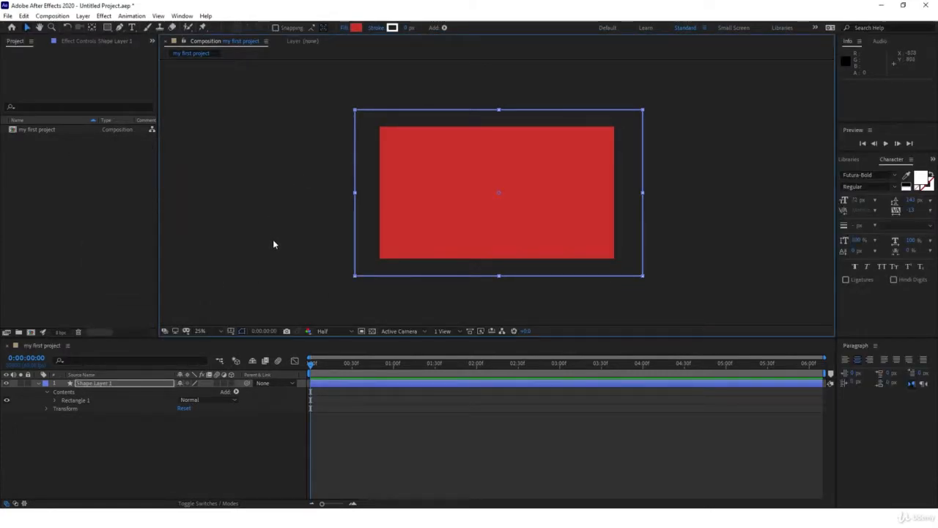
- Collapse the rectangle's shape layer, reveal only its Scale property, and scale the layer to 72%
click(45, 383)
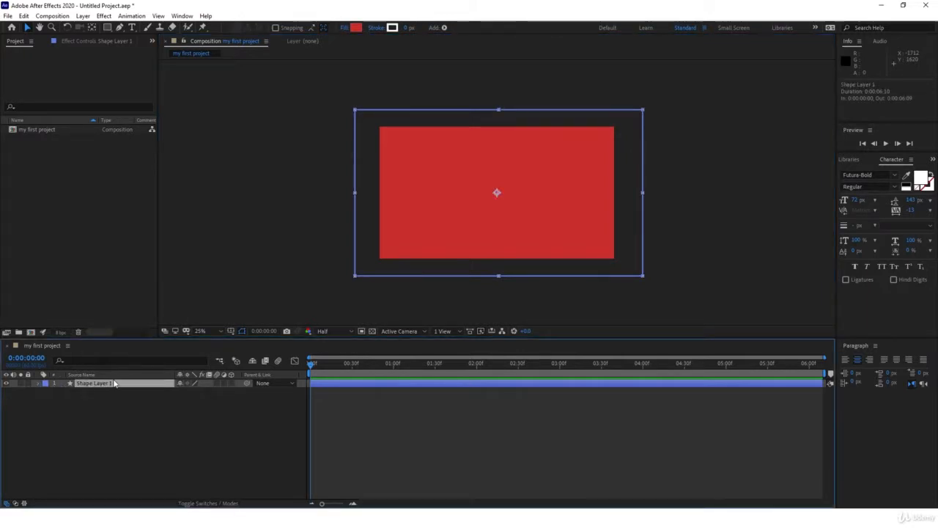
key(s)
drag(202, 391, 196, 393)
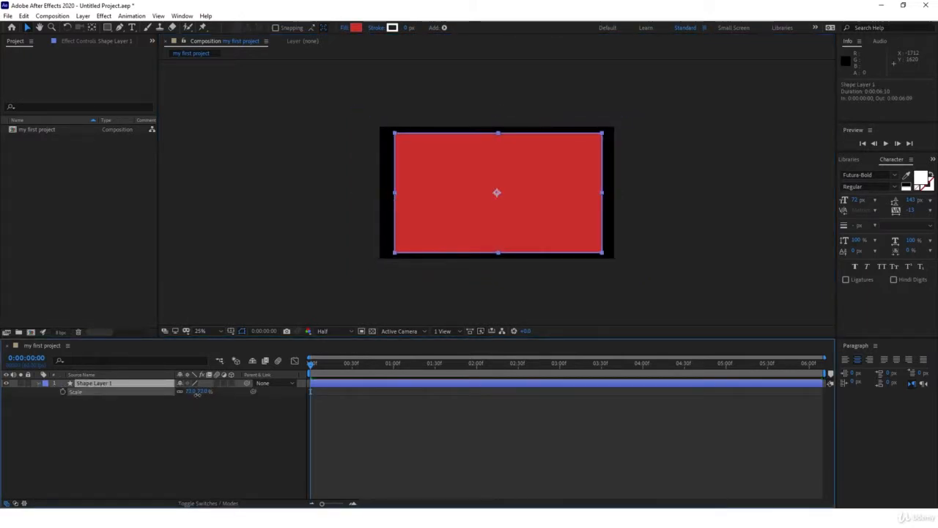
click(257, 236)
click(440, 202)
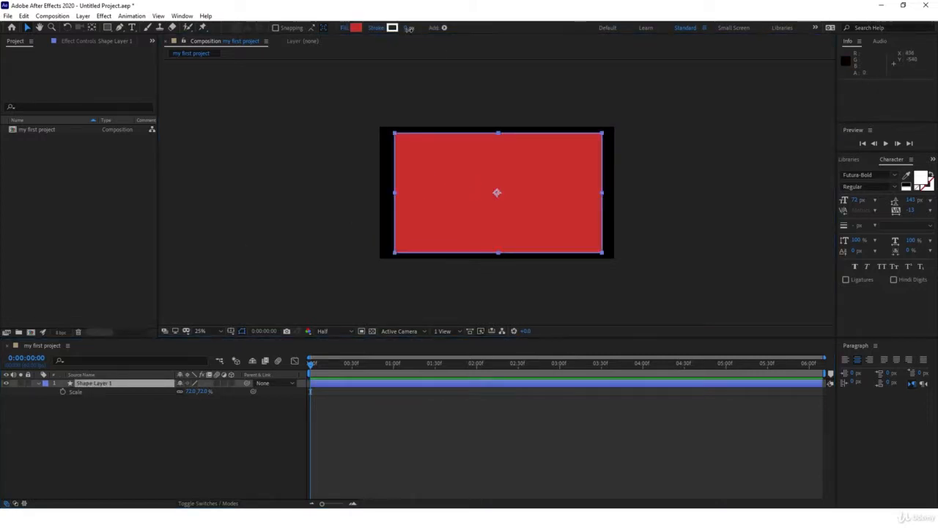
- Increase the rectangle's stroke width to give it a thick white outline, and check it with the layer deselected
drag(409, 28, 419, 27)
click(333, 123)
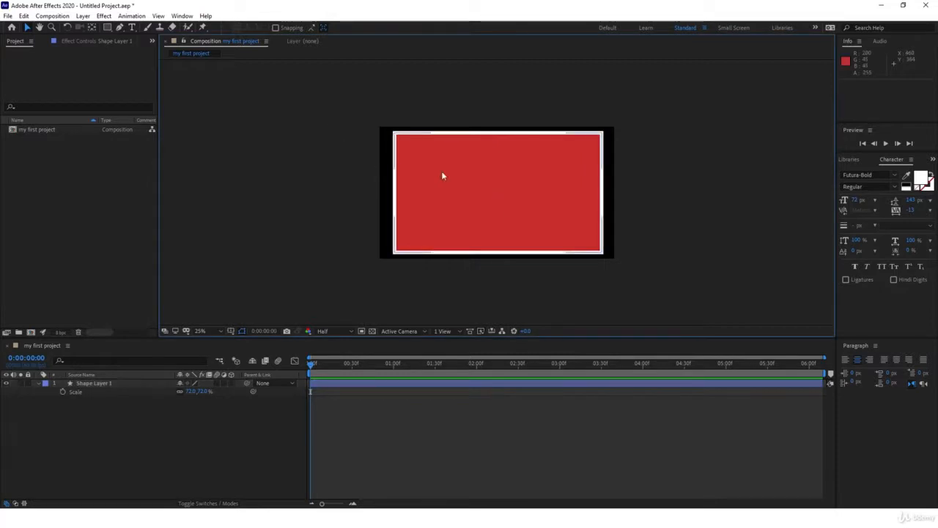
click(442, 175)
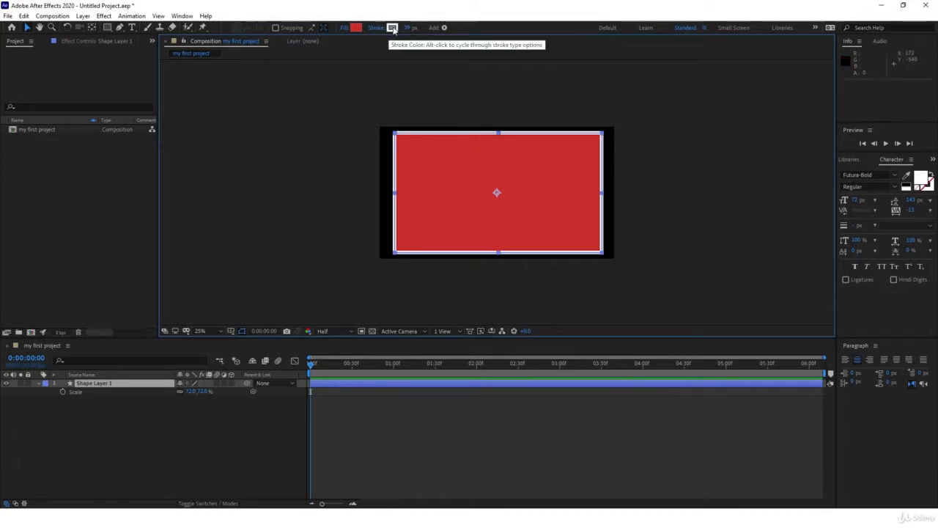
- Change the rectangle's stroke color to blue, leaving its fill color as it is
click(355, 28)
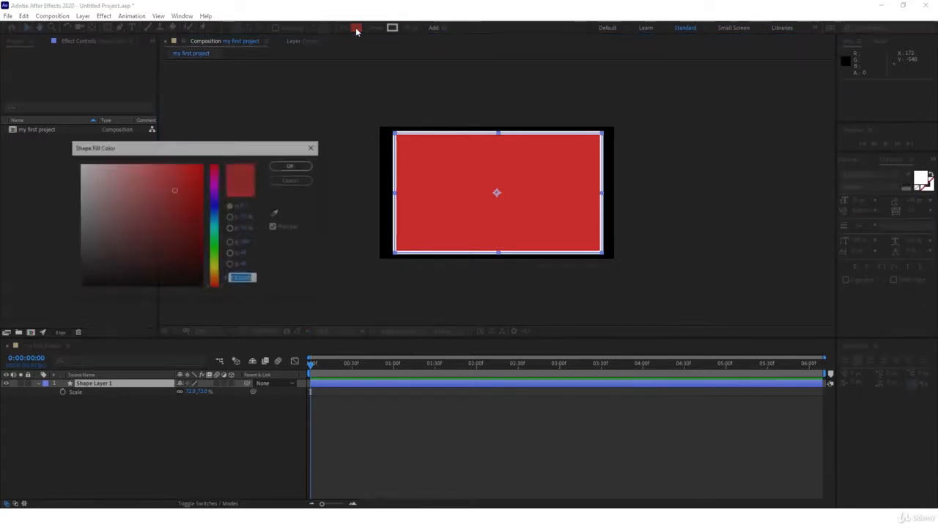
click(312, 146)
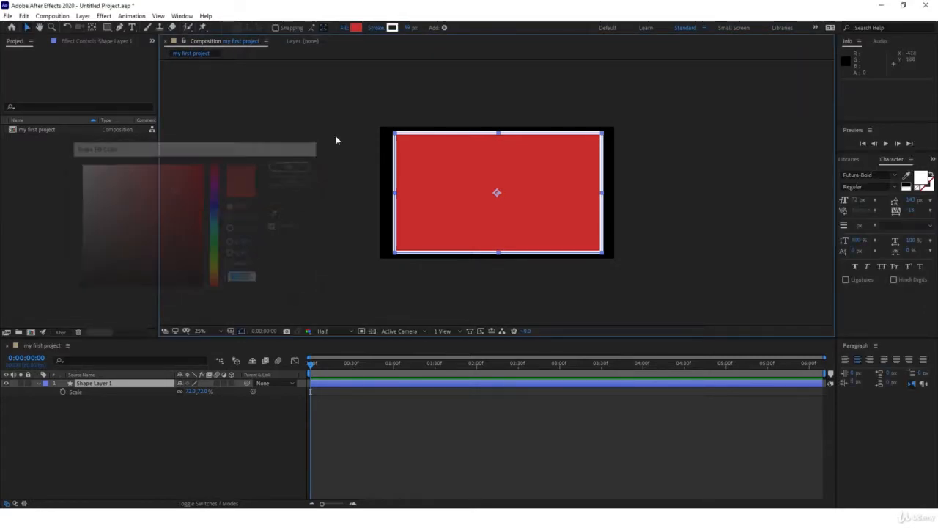
click(392, 28)
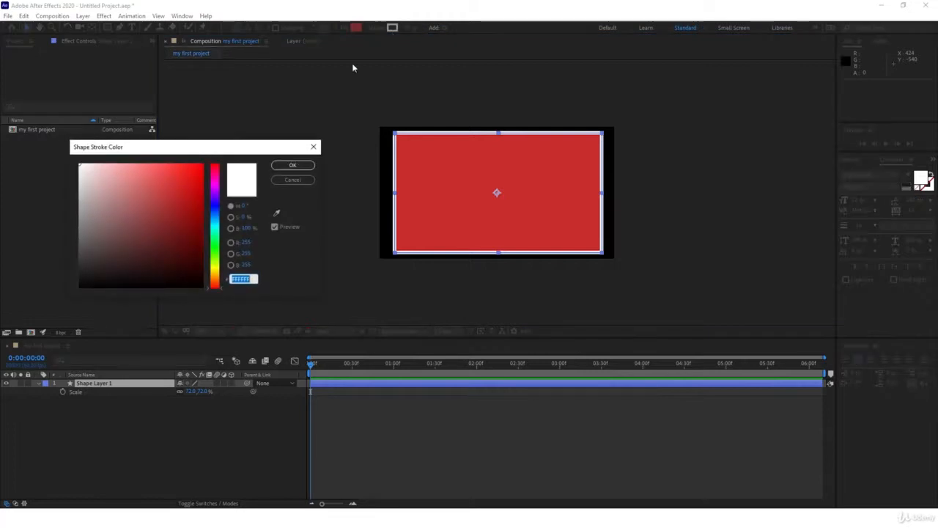
click(187, 196)
click(186, 177)
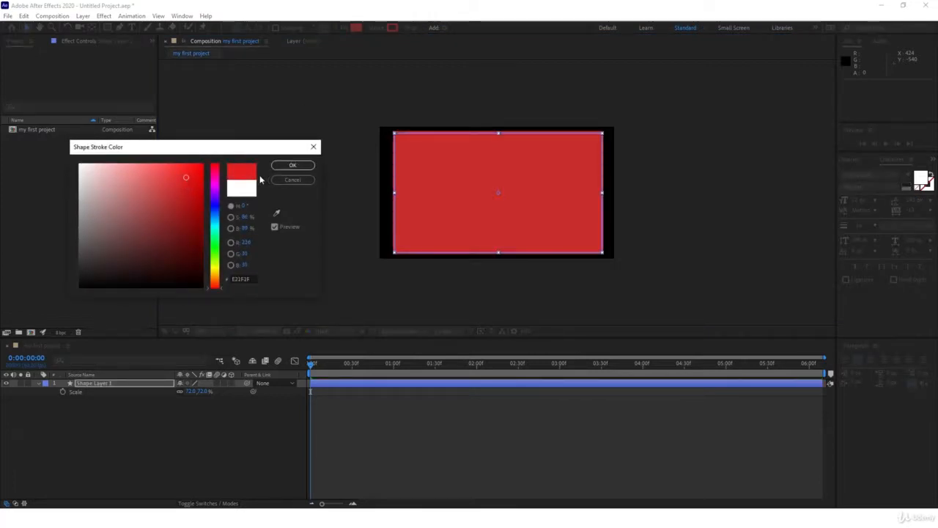
click(215, 202)
click(295, 166)
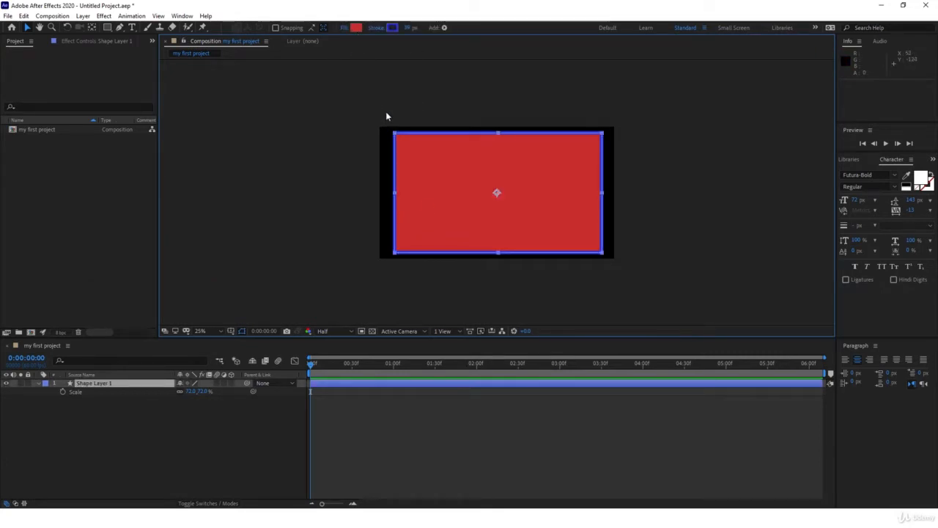
- Try the None fill type on the rectangle, and set it back to Solid Color
click(344, 28)
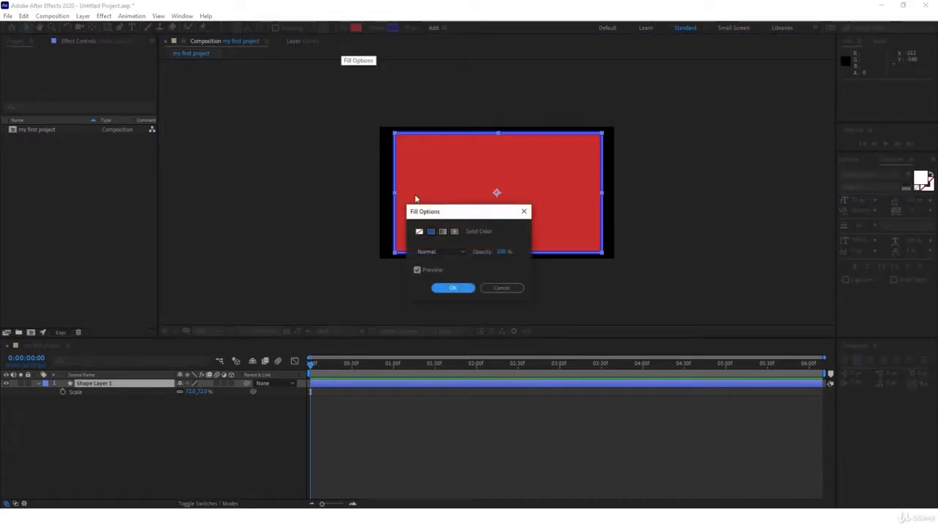
drag(457, 214, 291, 145)
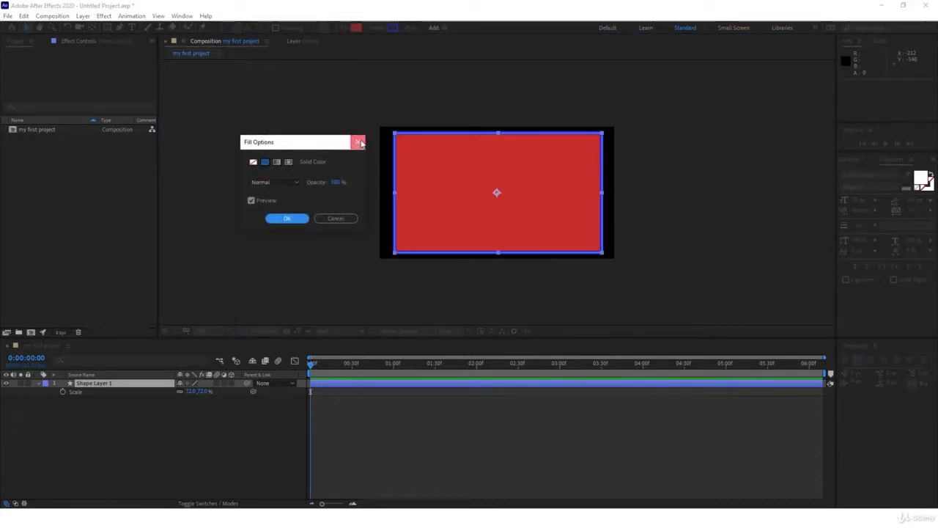
click(358, 142)
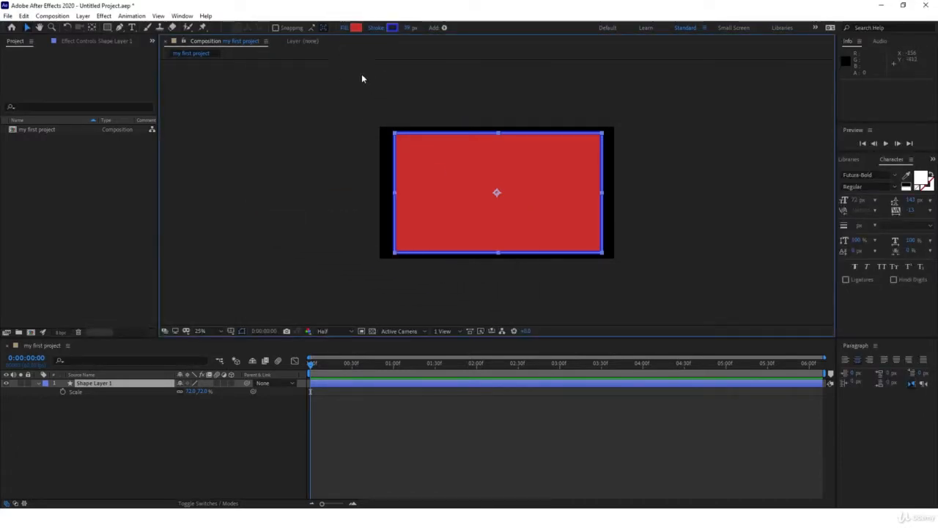
click(344, 29)
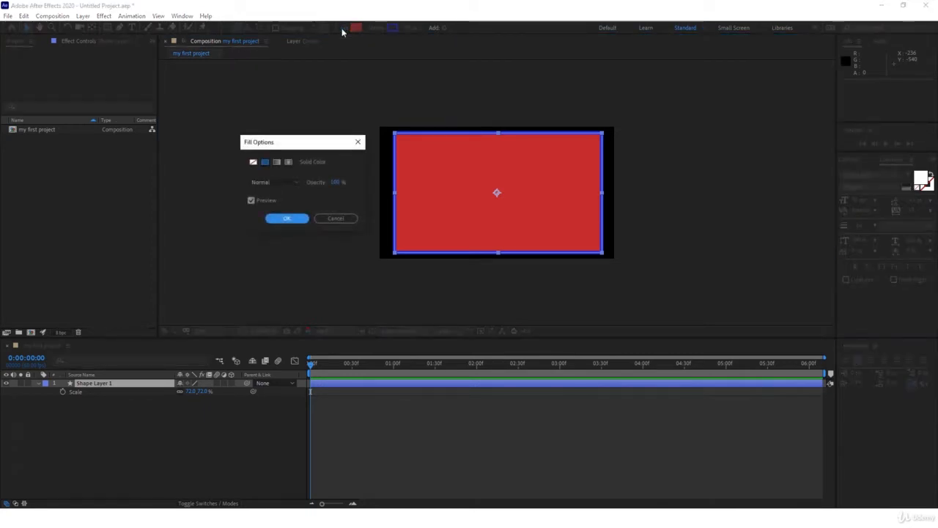
click(253, 162)
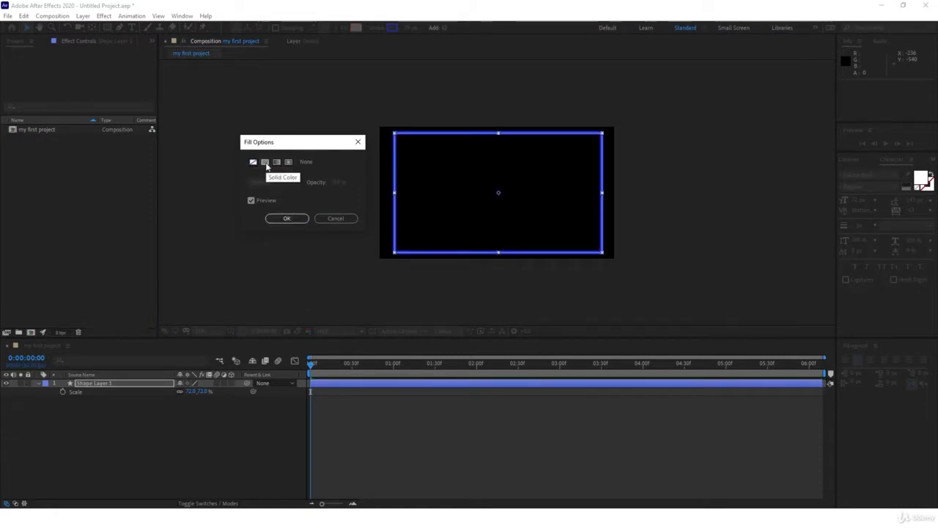
click(265, 162)
click(287, 218)
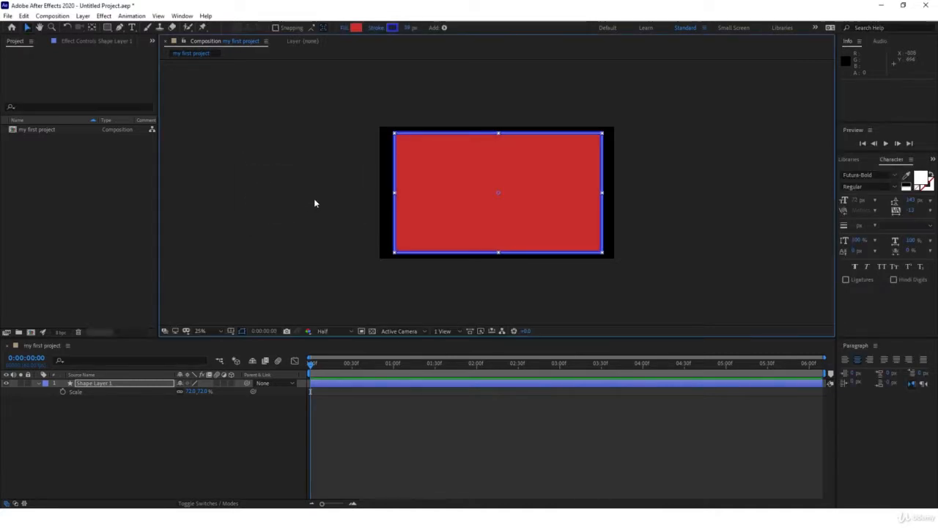
- Try the None stroke type on the rectangle, set it back to Solid Color, and reselect the rectangle
click(377, 28)
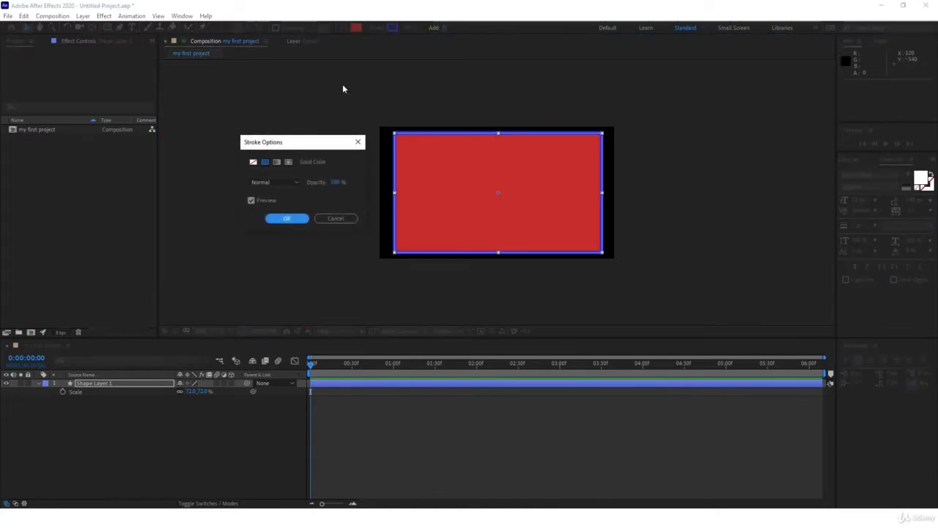
click(253, 162)
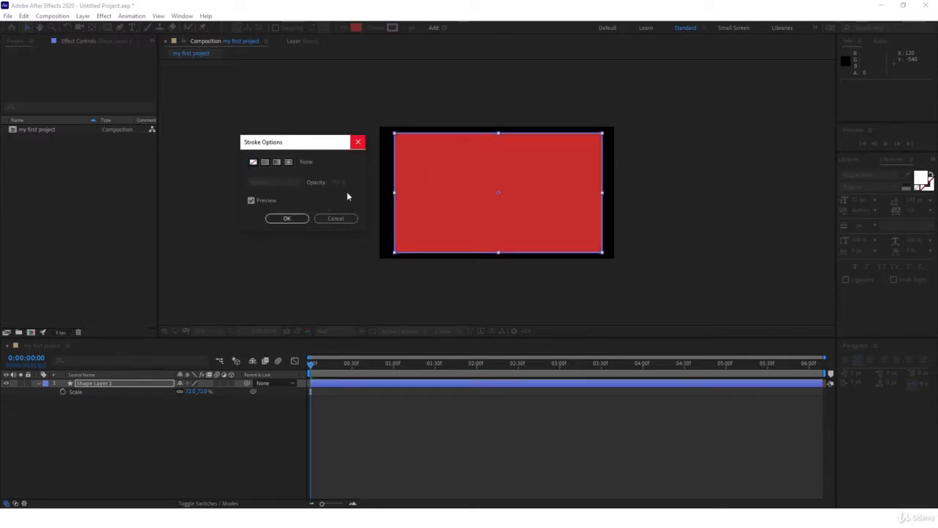
click(265, 163)
click(293, 218)
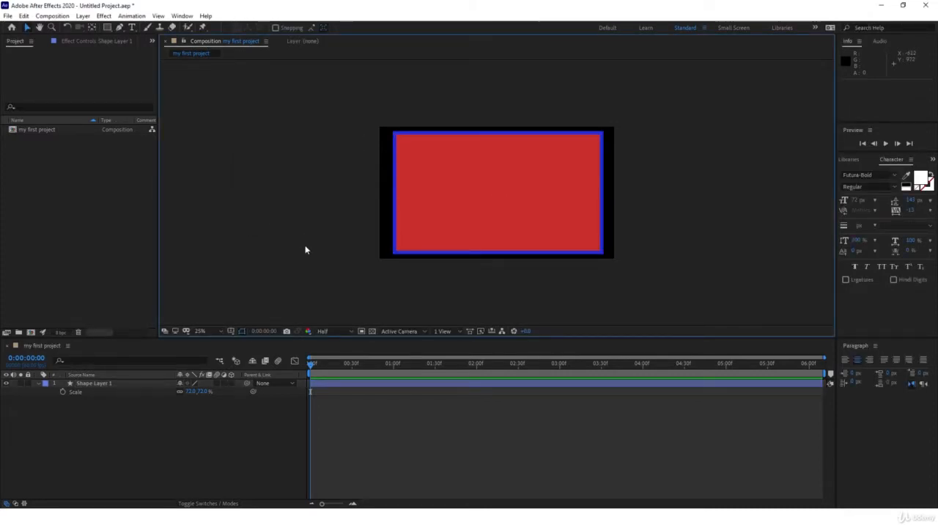
click(400, 171)
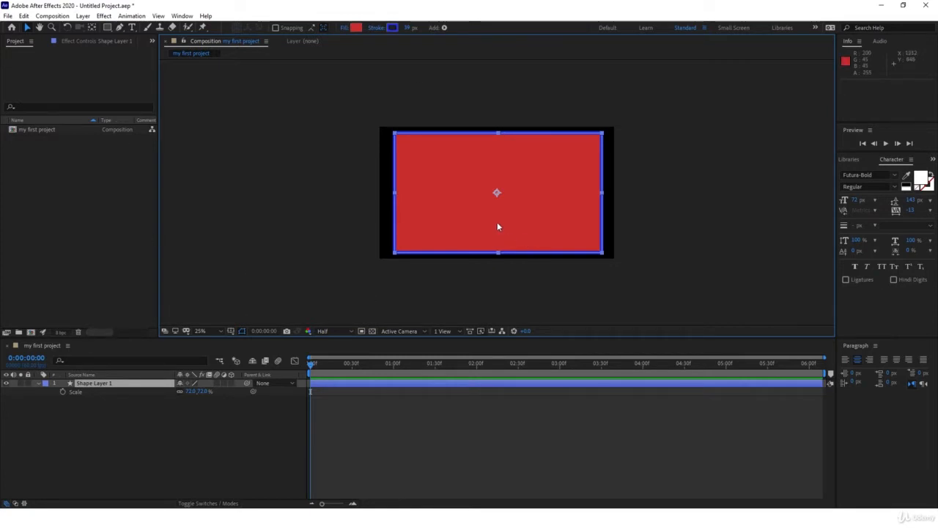
- Switch the workspace layout from Standard to Default
click(608, 28)
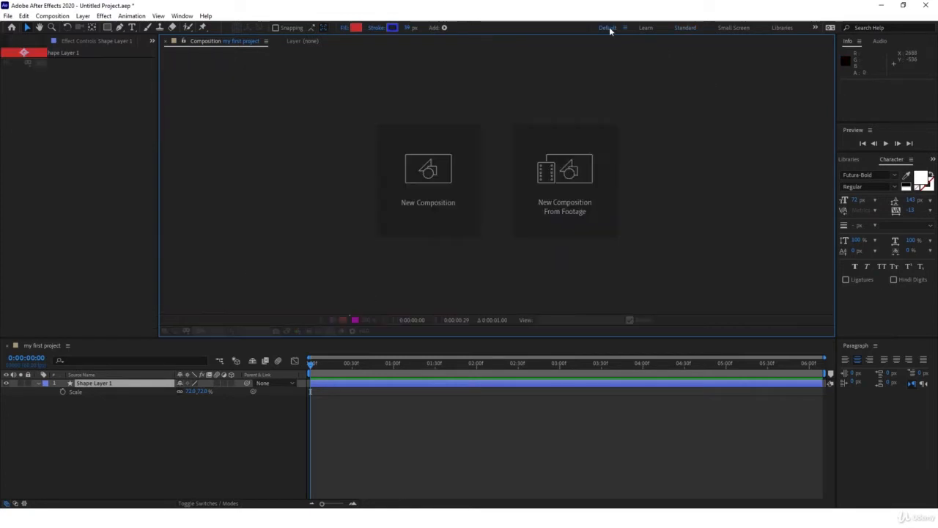